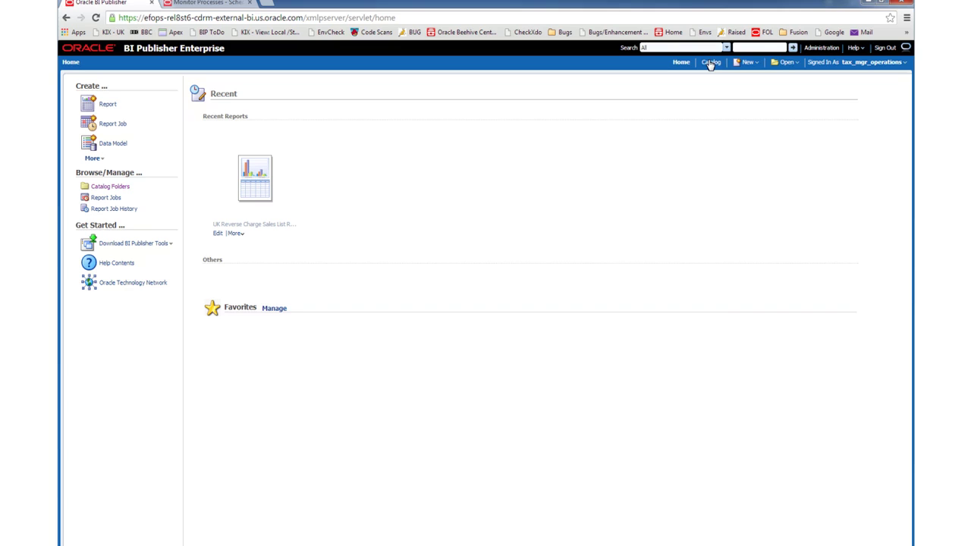
Customize the UK Reverse Charge Sales List Report in the catalog folder Shared Folders/Financials/Transaction Tax/UK.
click(710, 64)
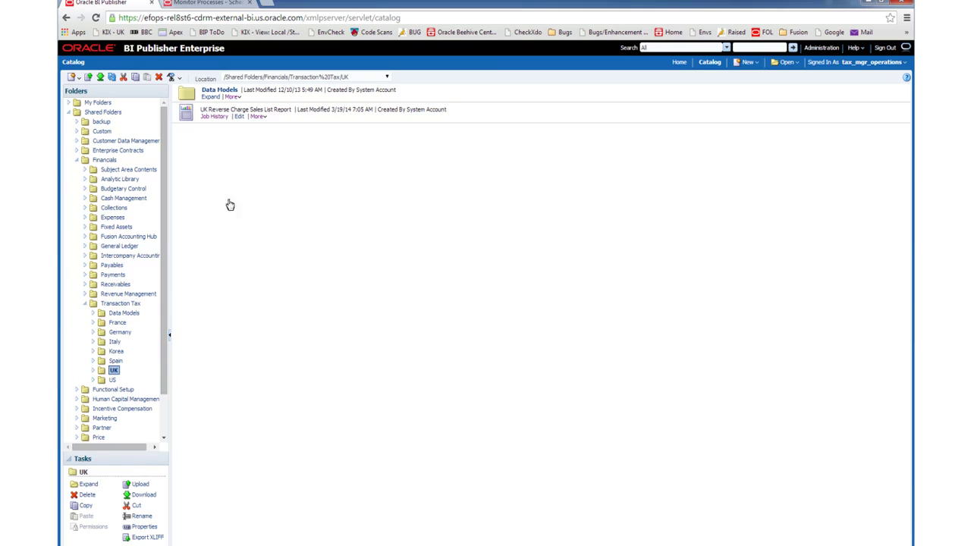
click(258, 117)
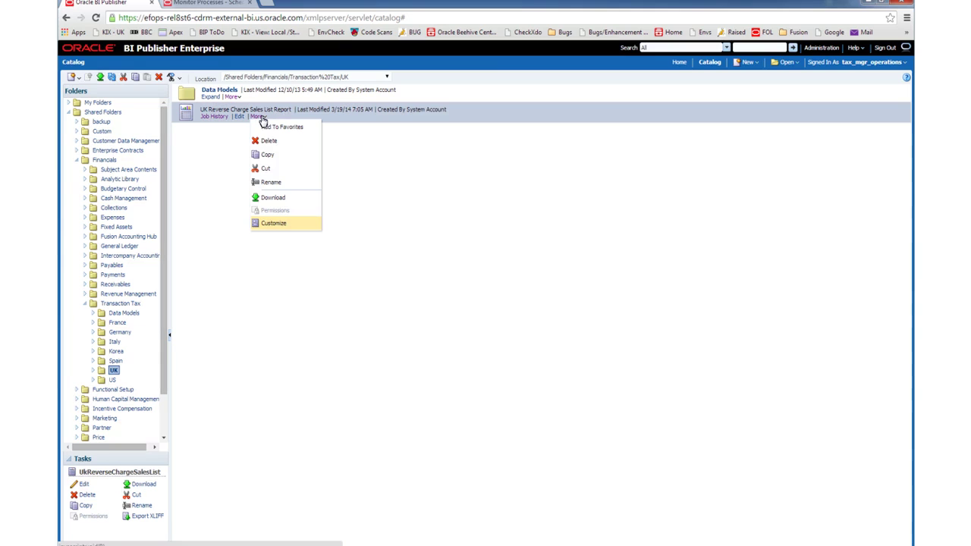
click(299, 224)
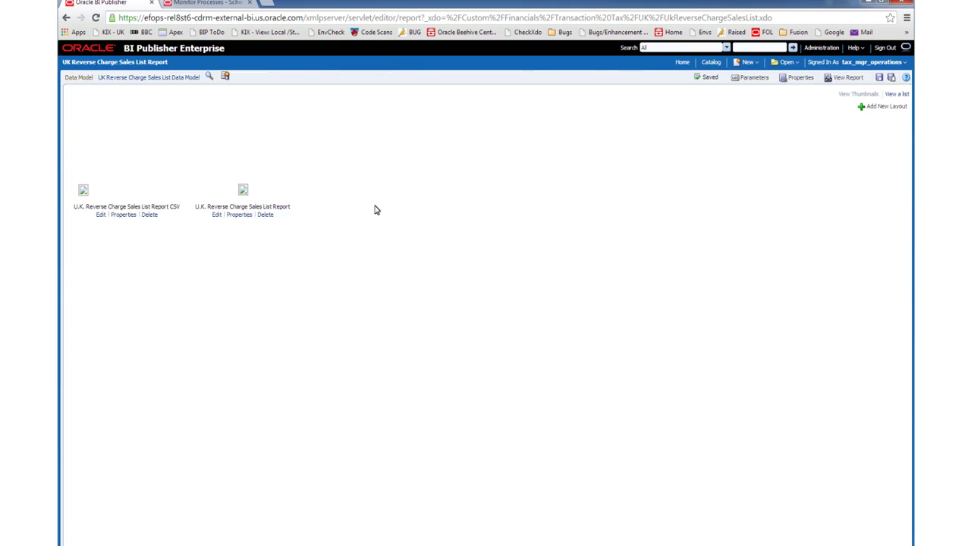
Browse the catalog to the Transaction Tax folder under Shared Folders/Custom/Financials.
click(711, 62)
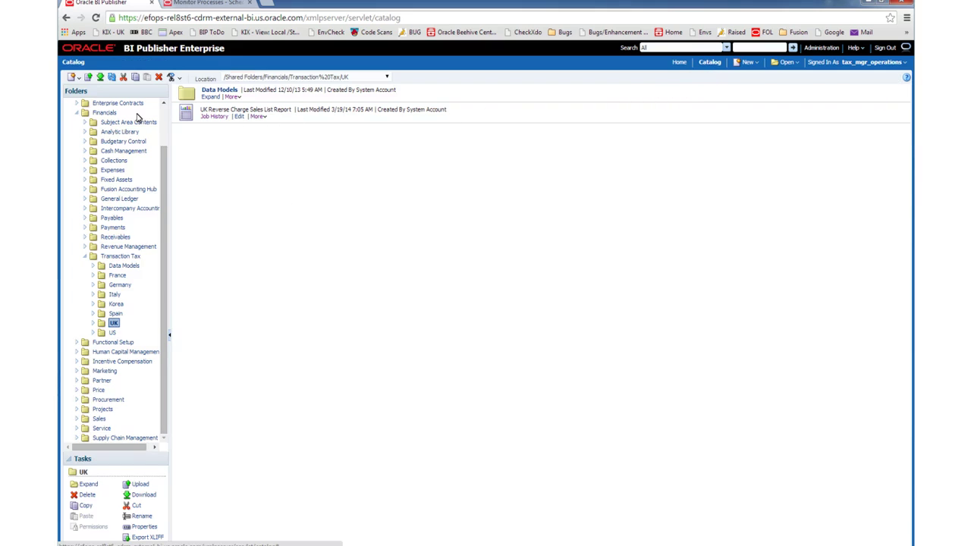
click(85, 115)
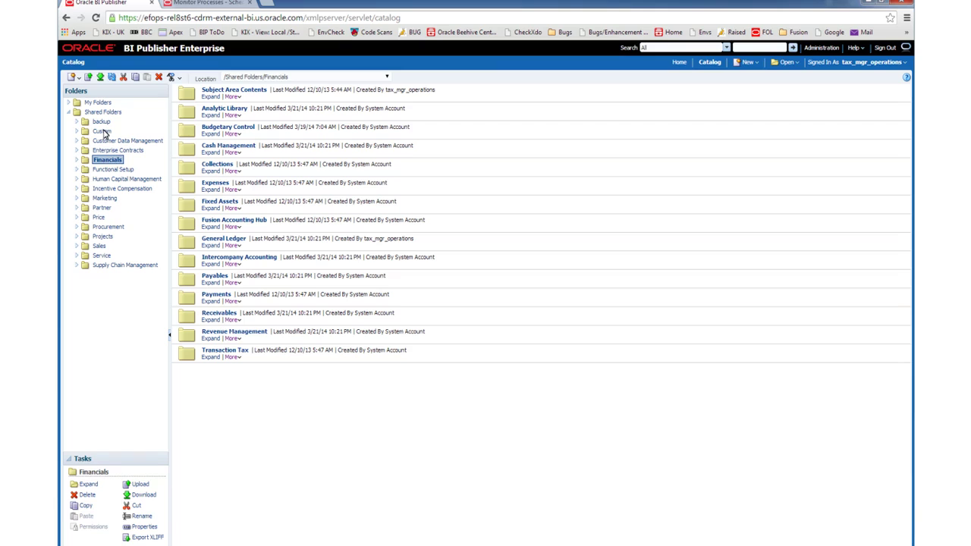
click(102, 131)
click(112, 151)
click(133, 179)
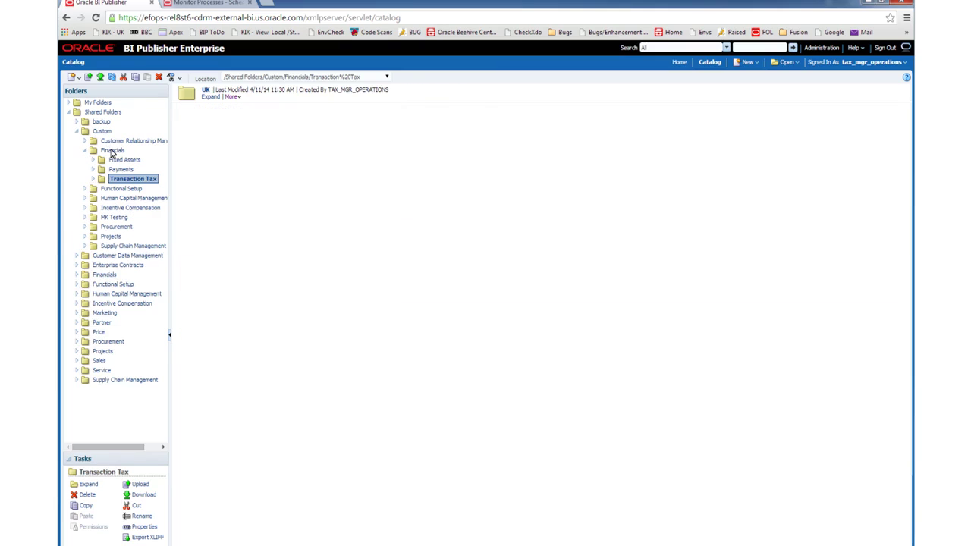
Open the UK folder's custom UK Reverse Charge Sales List Report for editing and delete its U.K. Reverse Charge Sales List Report CSV layout.
click(122, 189)
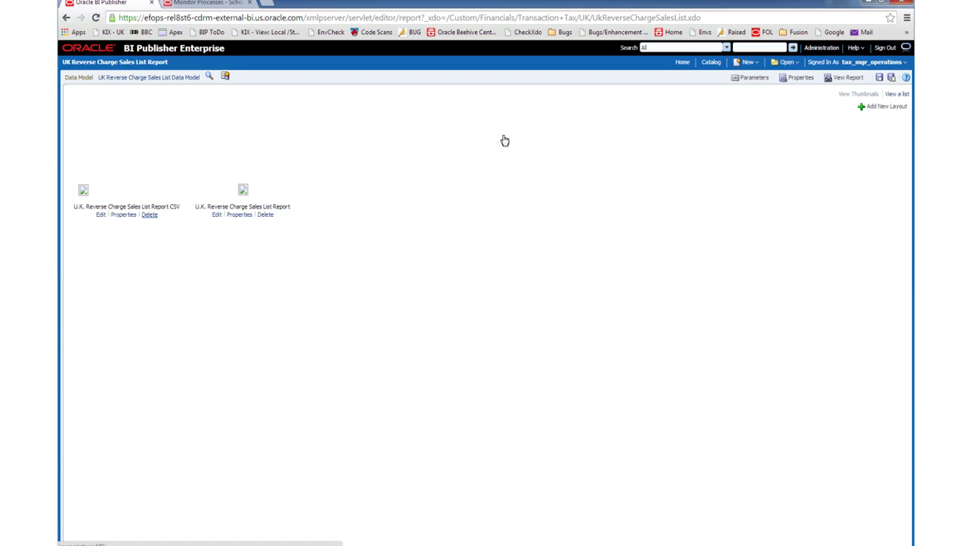
click(155, 214)
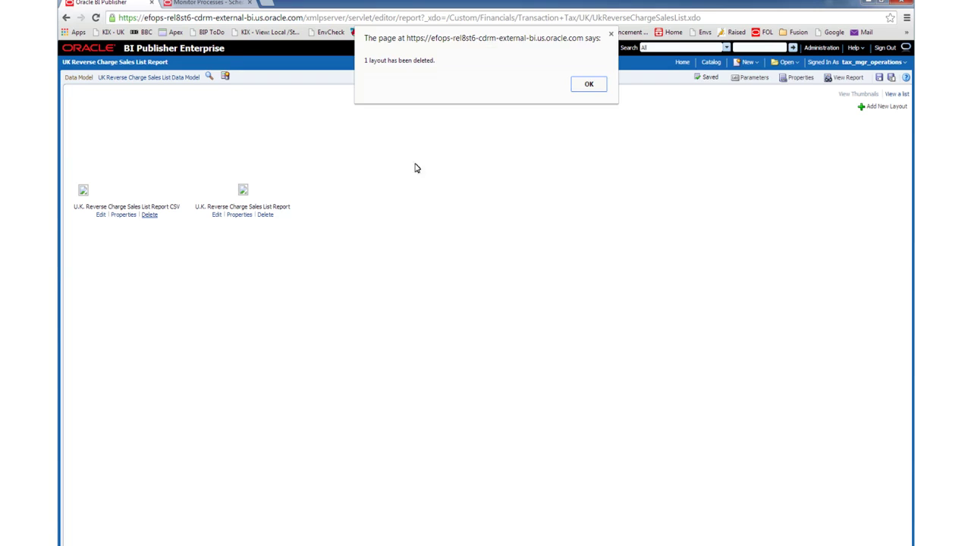
click(591, 88)
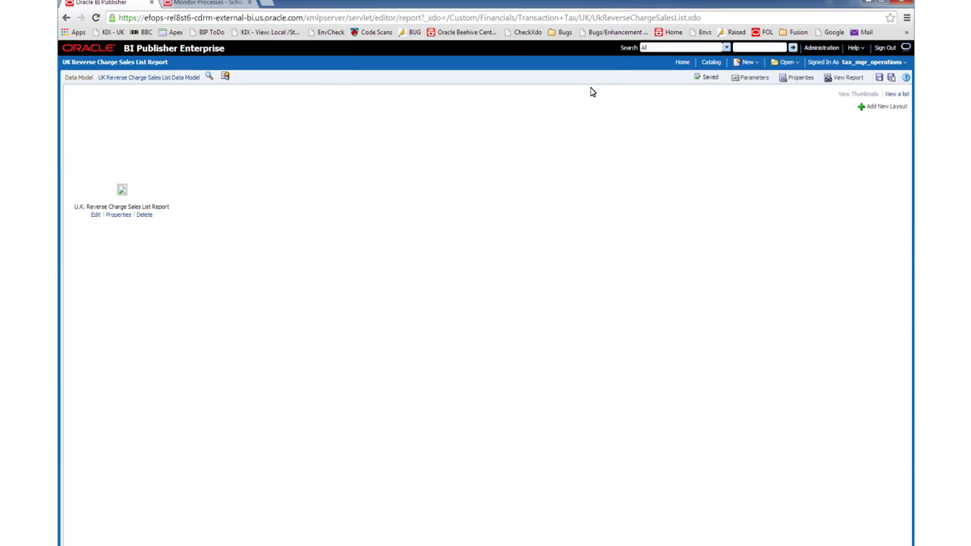
Start a layout upload named Custom Reverse Sales using the template file CustomReverseChargeSalesListReport.rtf from the Demo folder.
click(900, 95)
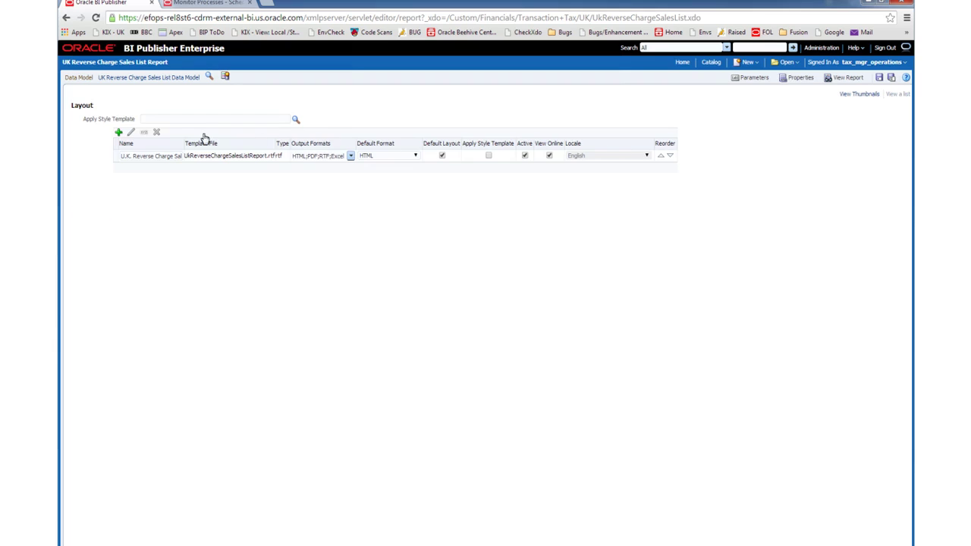
click(119, 134)
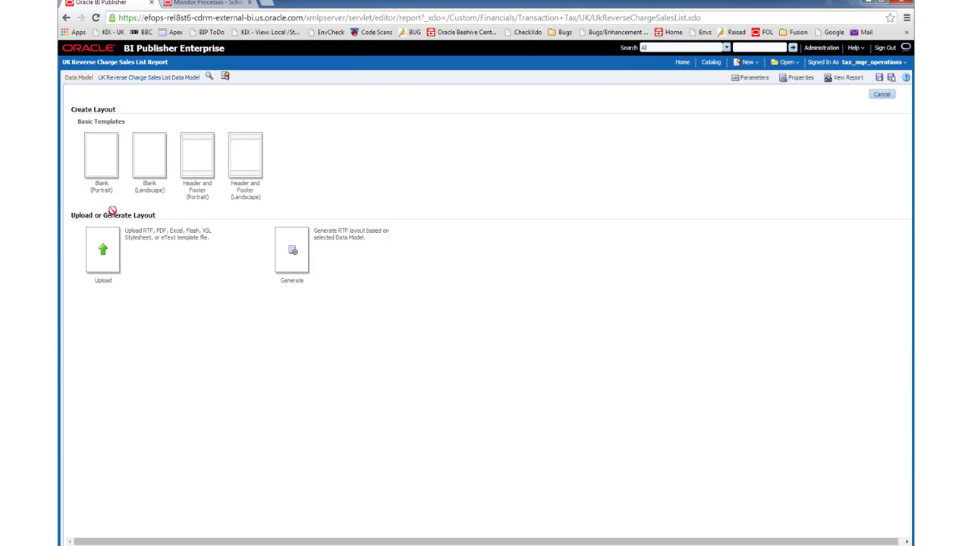
click(102, 249)
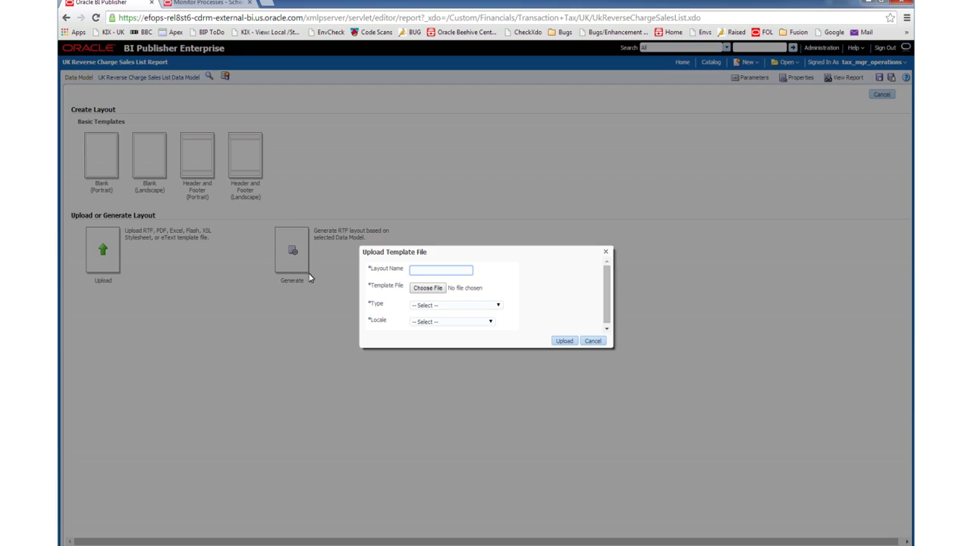
click(425, 273)
text(Custom Reverse Sales)
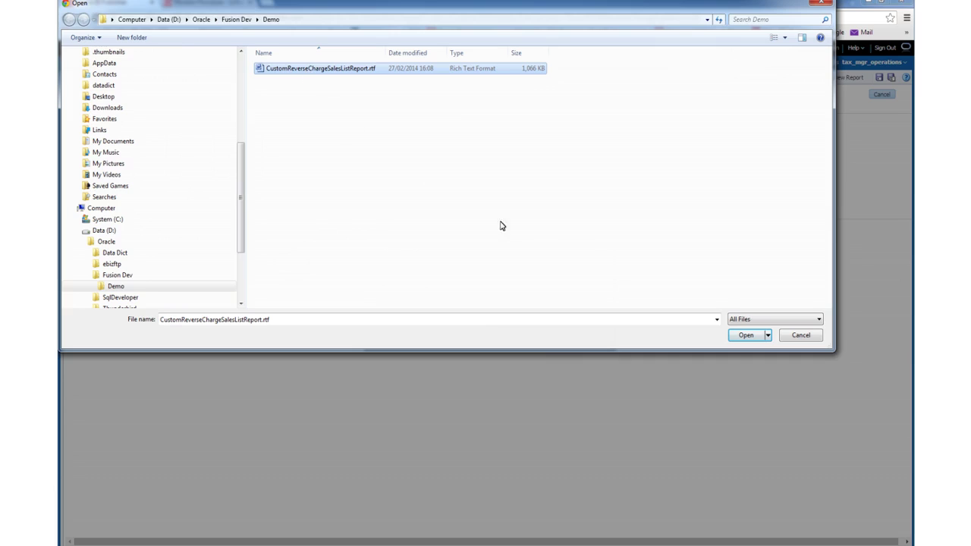
click(745, 336)
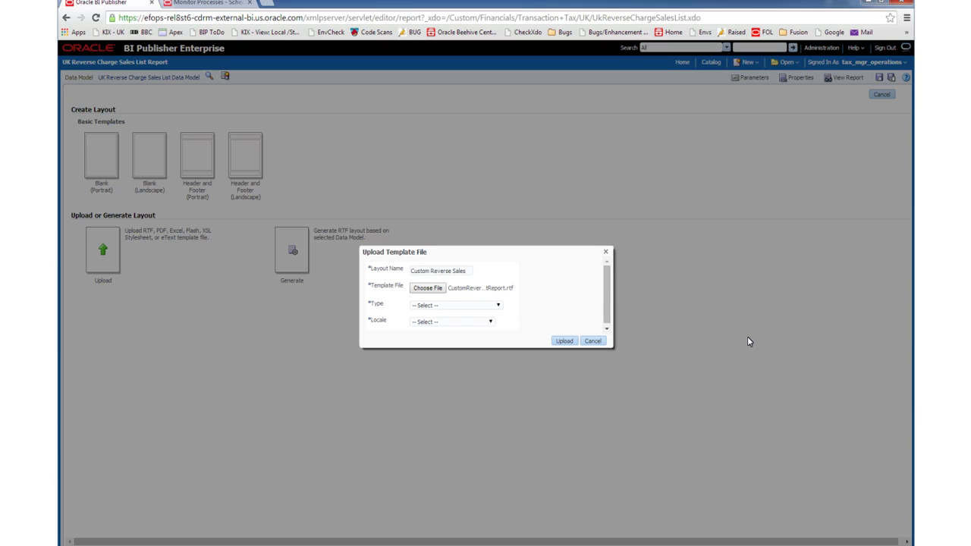
Set the template type to RTF Template and the locale to English, and upload the layout.
click(464, 305)
click(466, 314)
click(476, 322)
scroll(488, 348, down, 3)
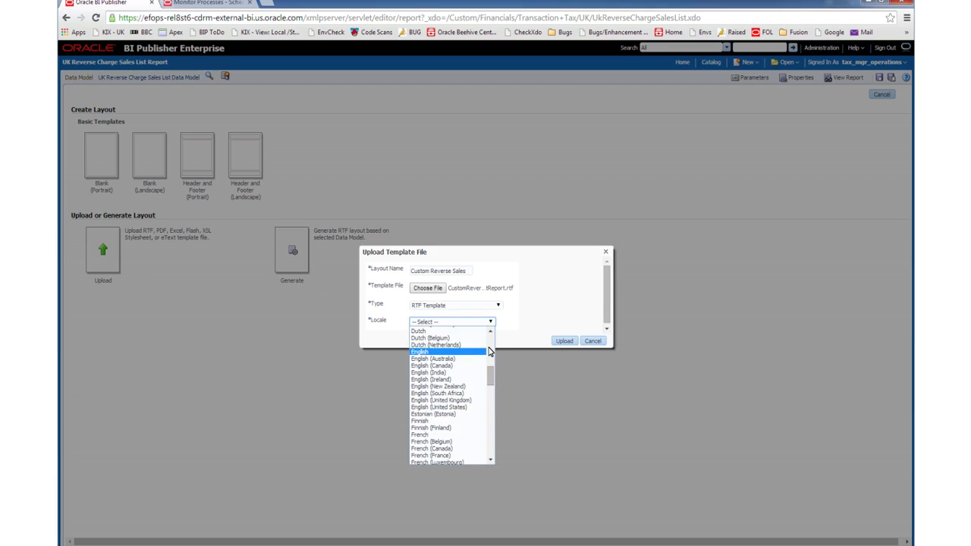
click(468, 353)
click(564, 342)
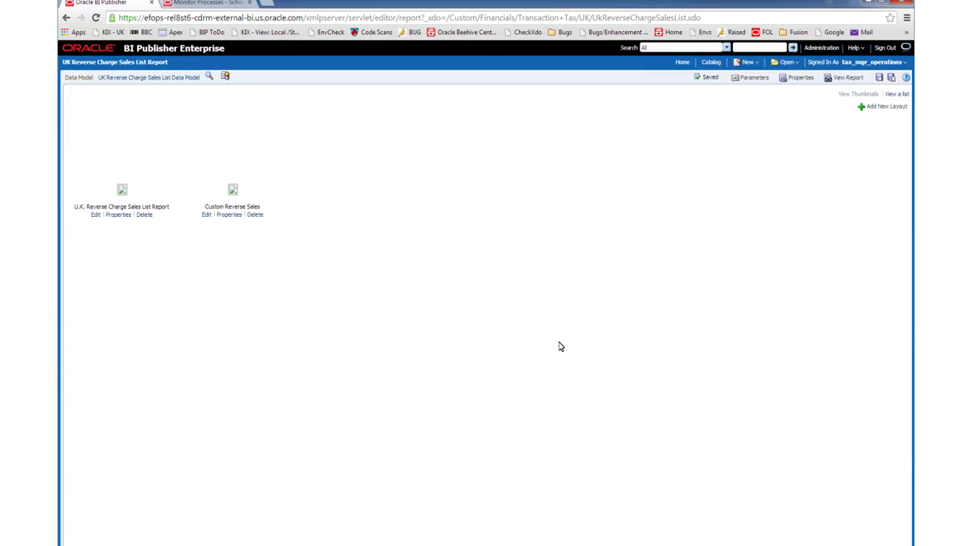
Open the original UK Reverse Charge Sales List Report in Financials/Transaction Tax/UK for editing to check its layouts.
click(711, 62)
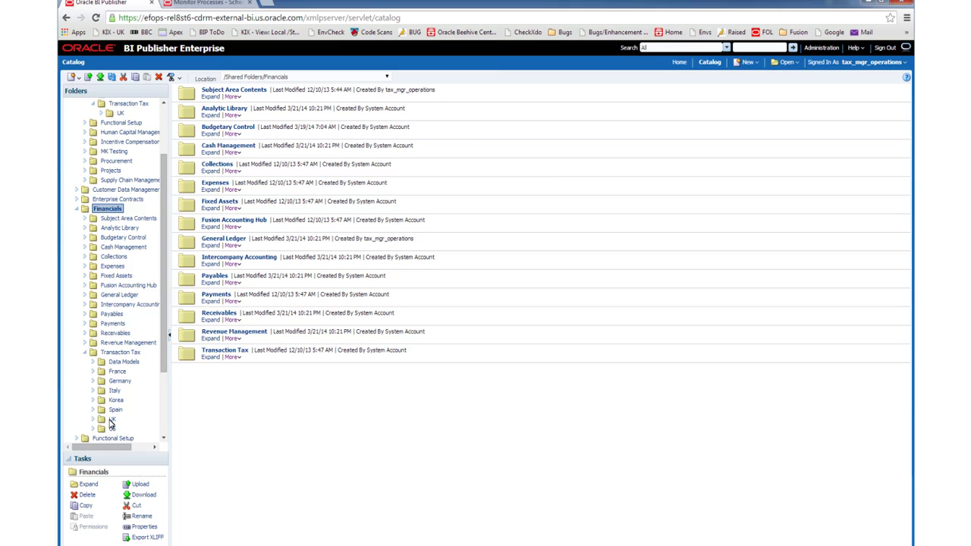
click(112, 421)
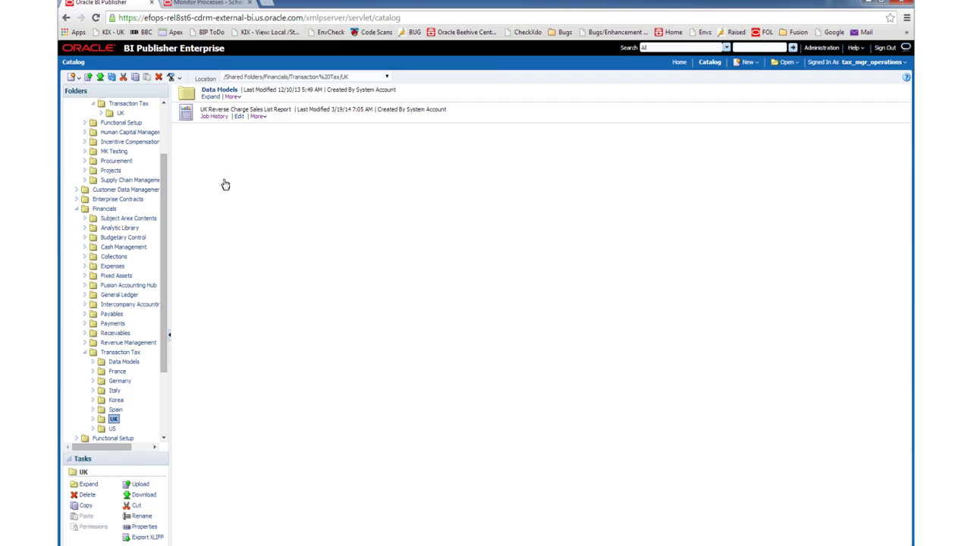
click(239, 117)
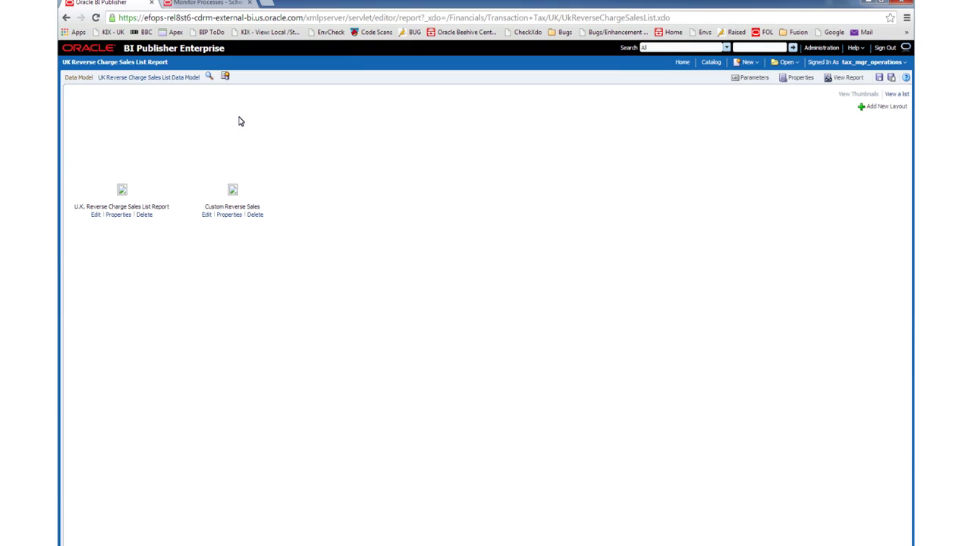
In Scheduled Processes, set up a new Reverse Charge Sales Listing Report for UK job for legal entity eBTax_UK Oracle-2, reporting type GB Supply Subject to Reverse Charge Reason.
key(ctrl+Tab)
click(172, 212)
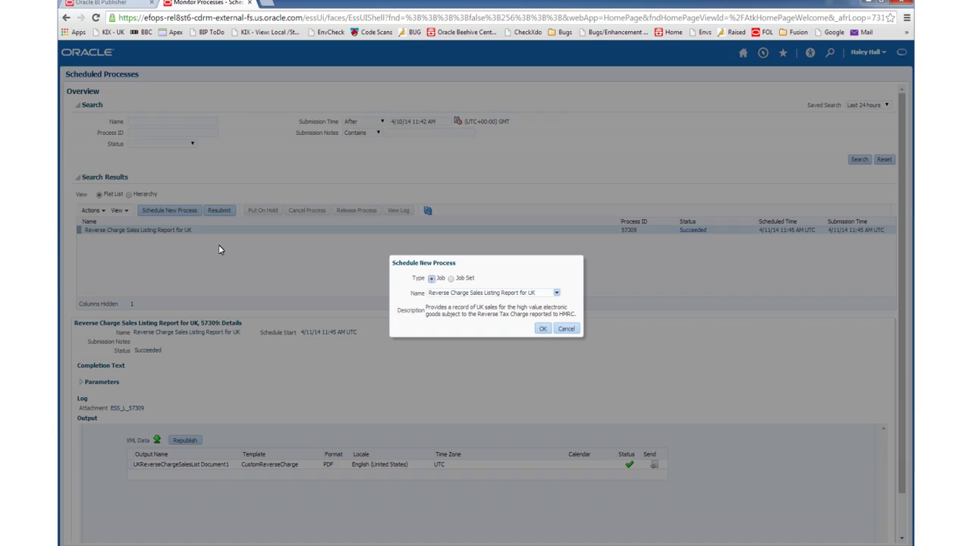
click(541, 329)
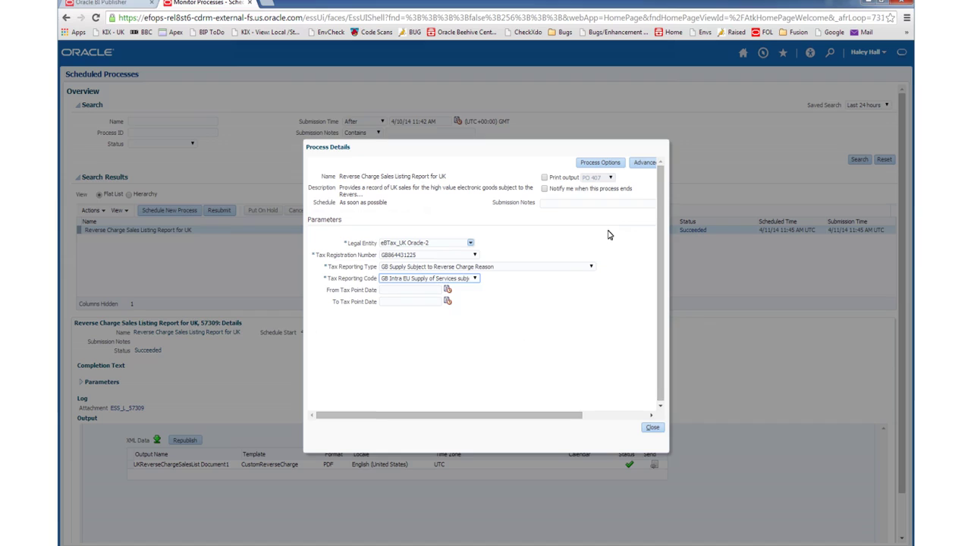
Add an output document to the process with the Custom Reverse Sales layout and PDF format.
click(648, 164)
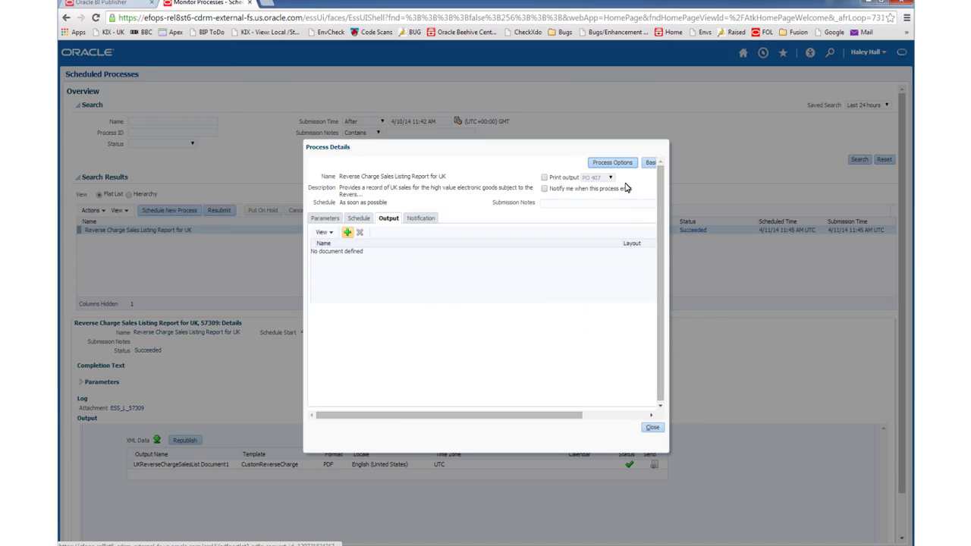
click(347, 232)
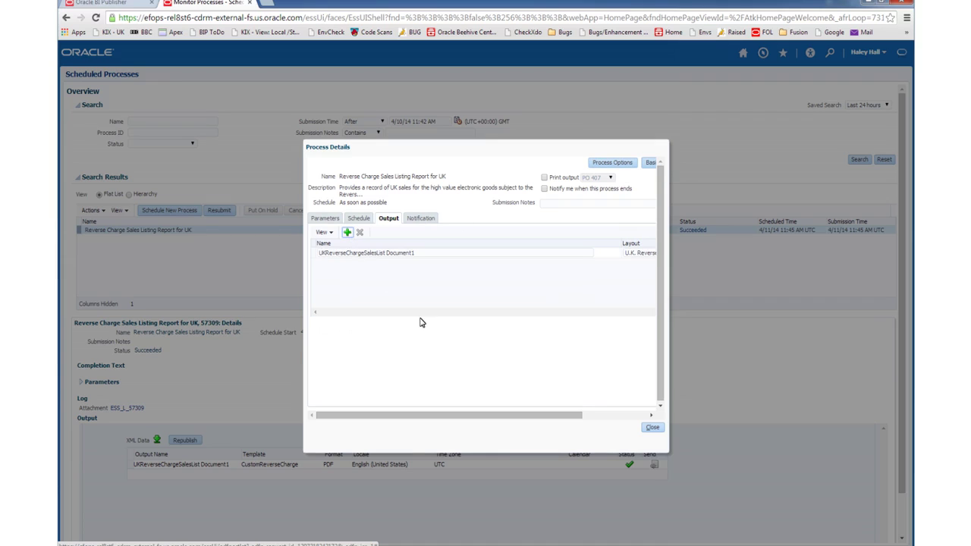
click(554, 420)
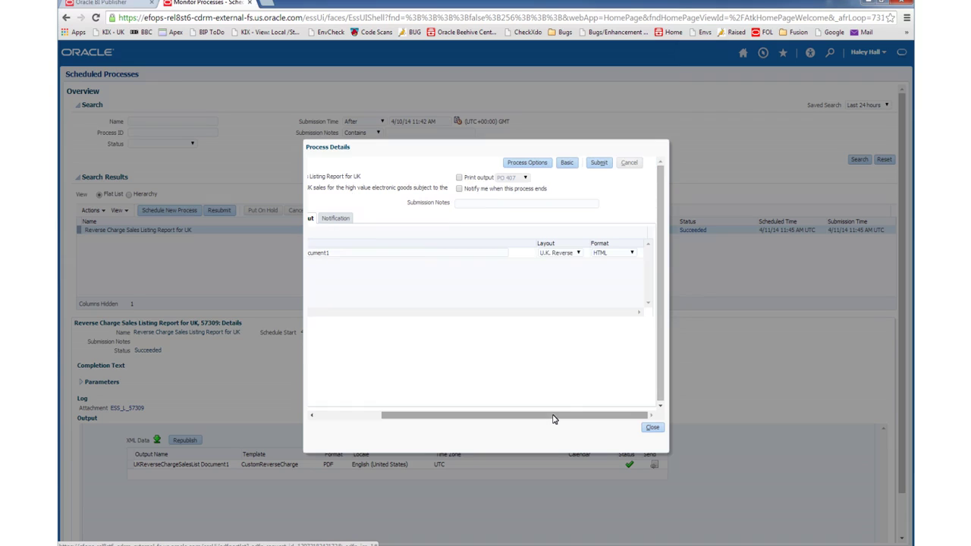
click(579, 255)
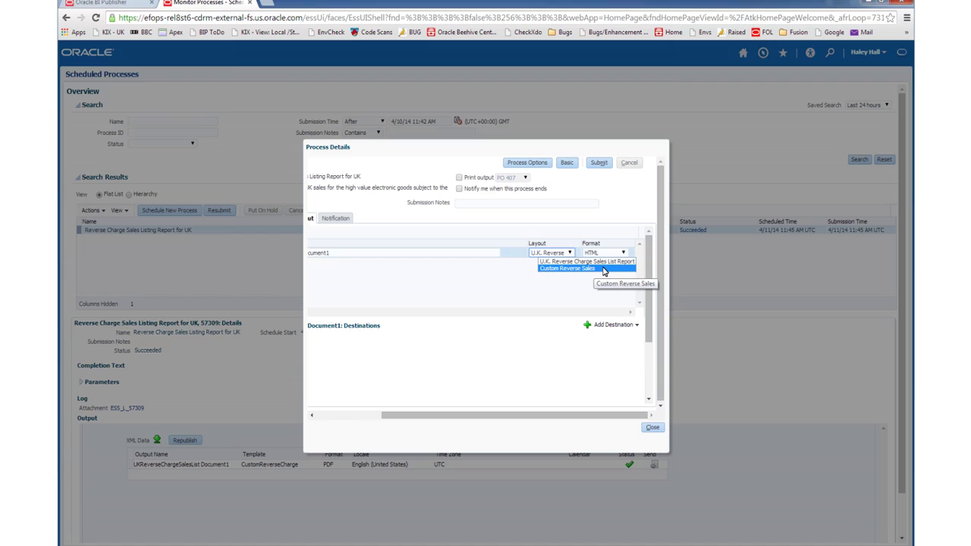
click(604, 269)
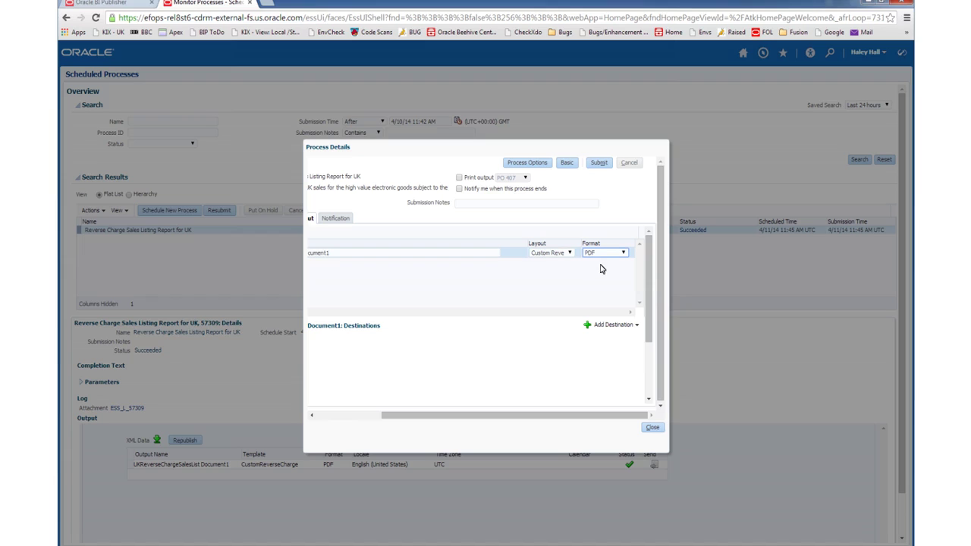
Submit the process and display its output details in the refreshed process list.
click(599, 164)
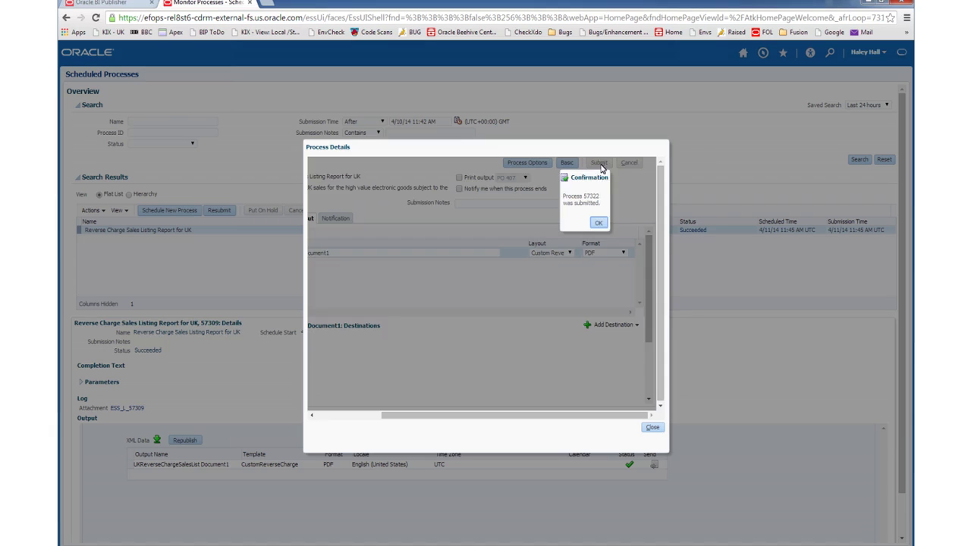
click(601, 224)
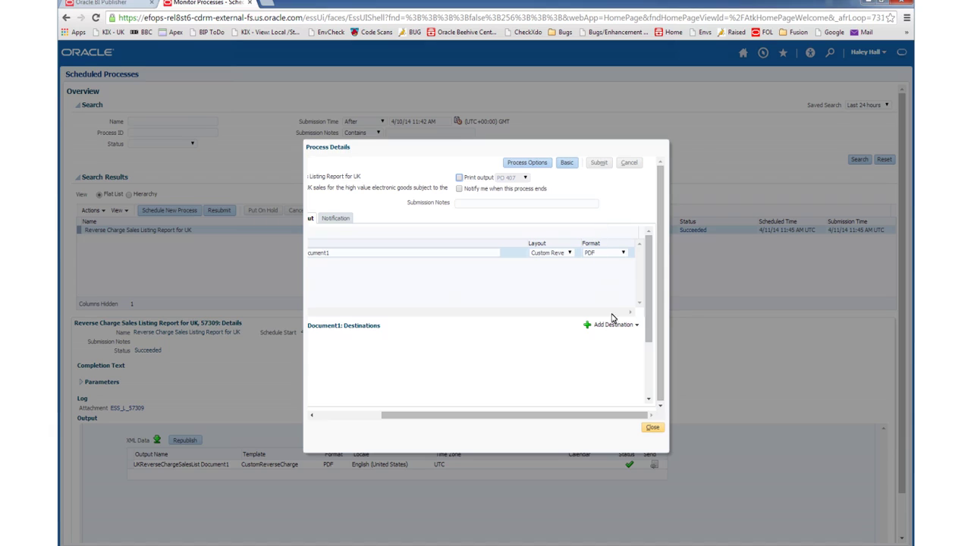
click(651, 428)
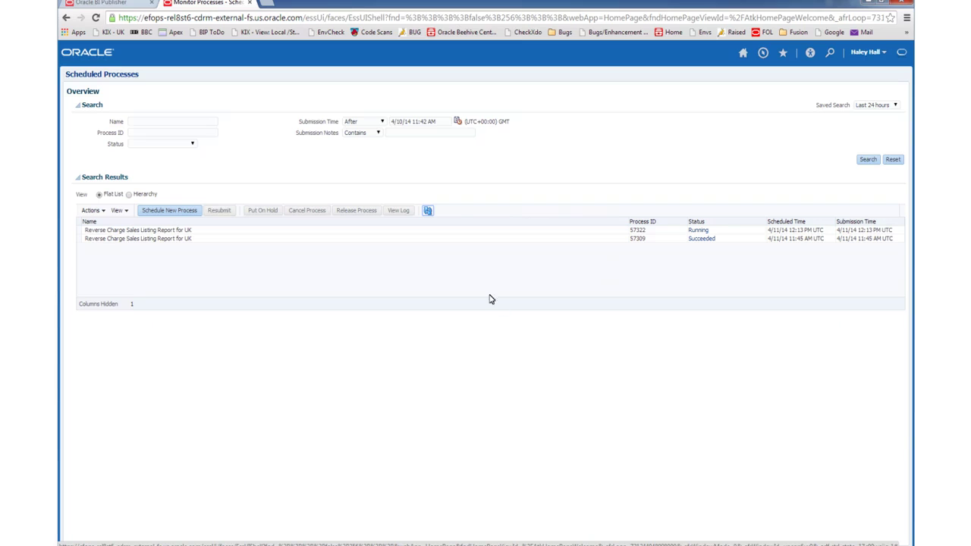
click(428, 211)
click(148, 231)
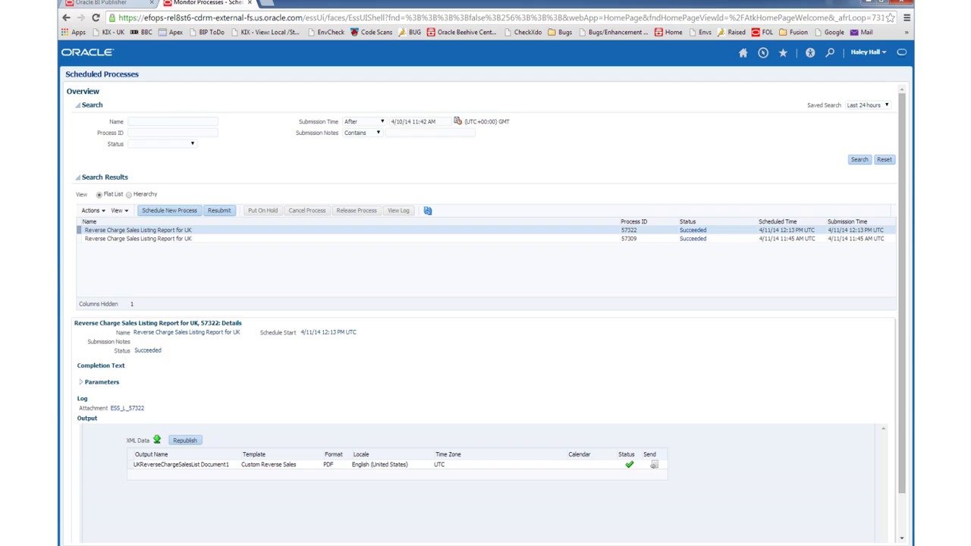
Switch to BI Publisher and examine the job history of both the custom and the original UK Reverse Charge Sales List Report.
key(ctrl+shift+Tab)
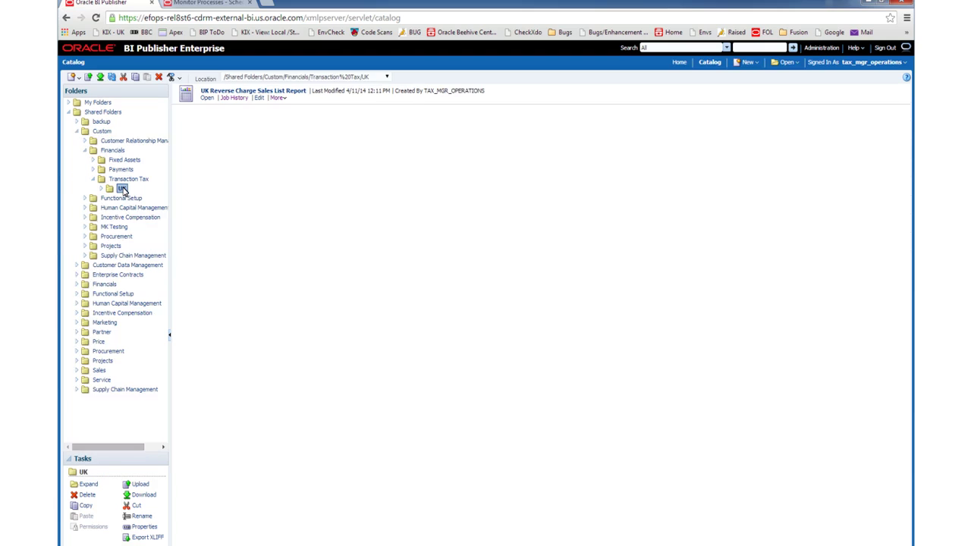
click(234, 98)
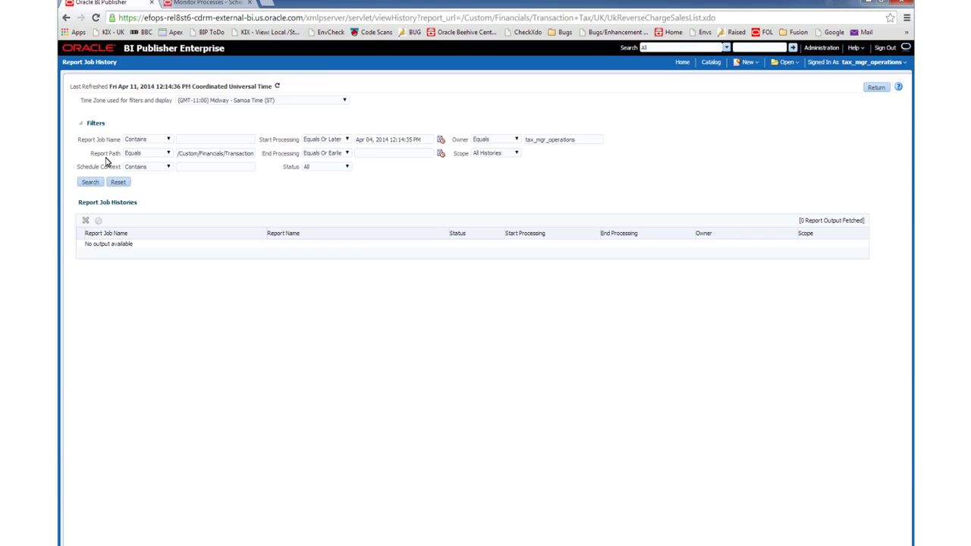
key(alt+Left)
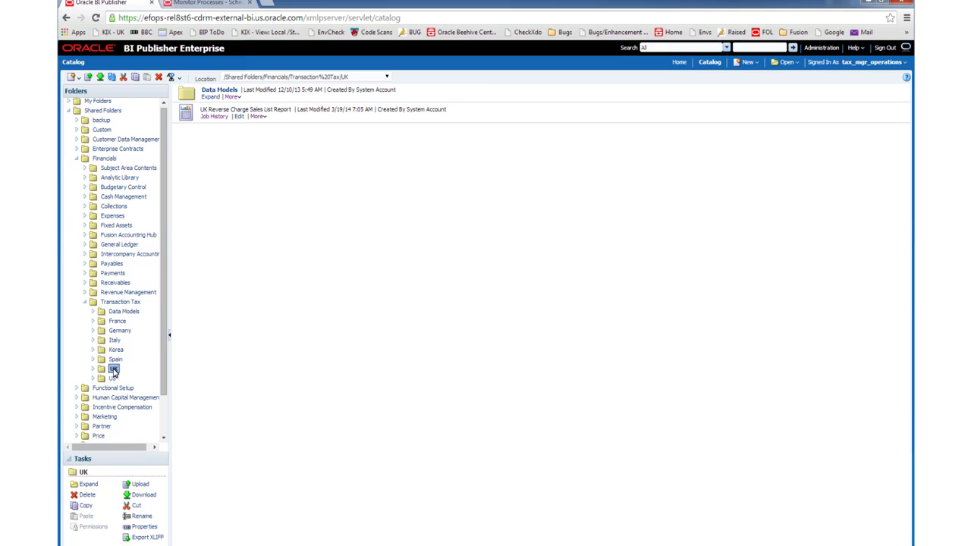
click(213, 117)
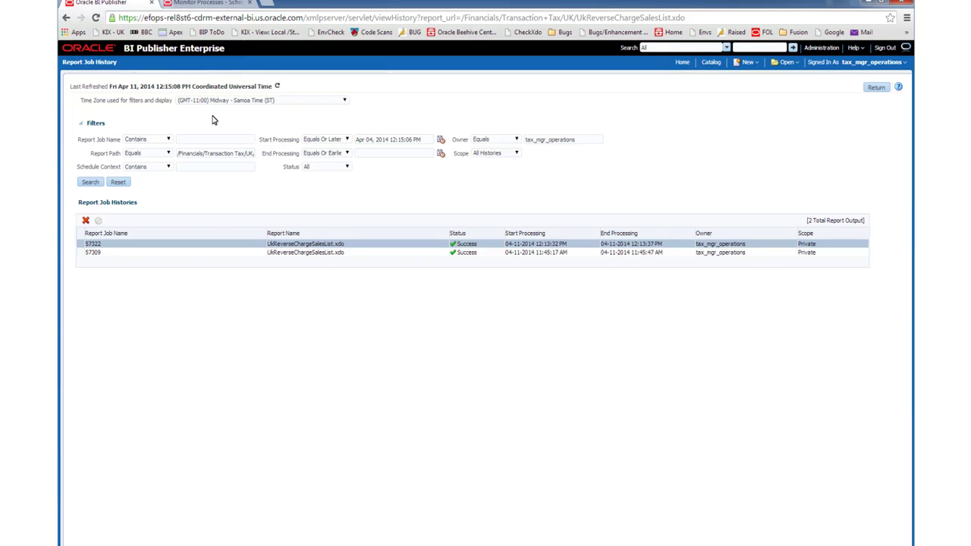
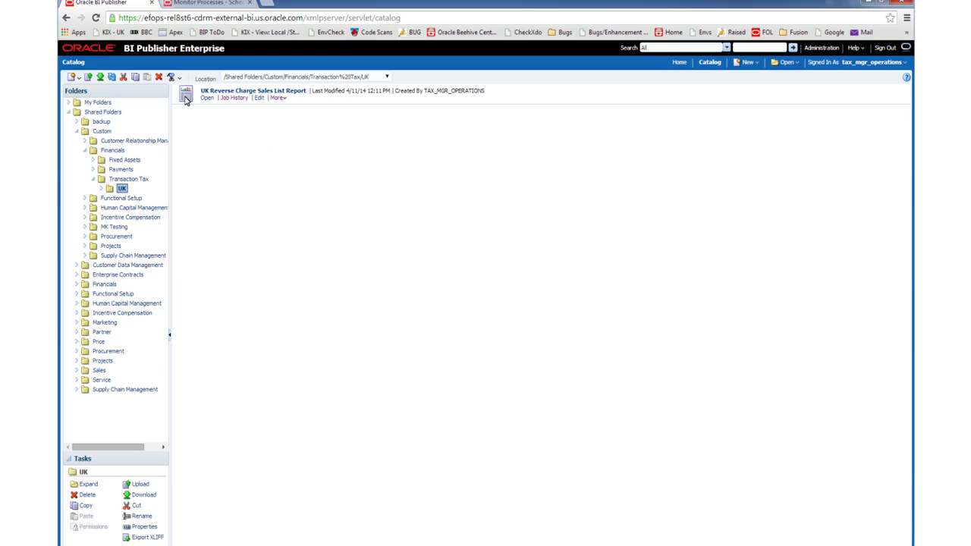
Rename the report in the custom Transaction Tax UK folder to CustomUkReverseChargeSalesList.
click(186, 99)
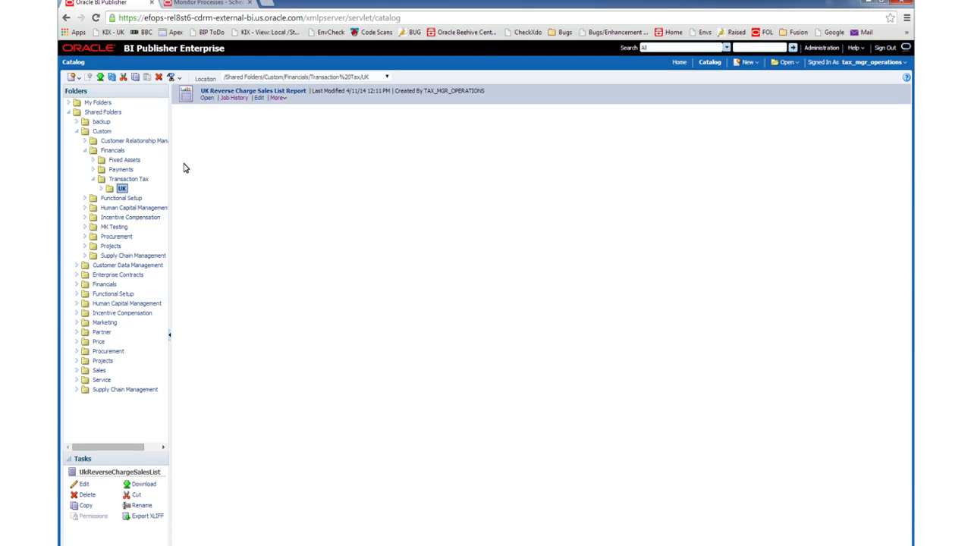
click(138, 505)
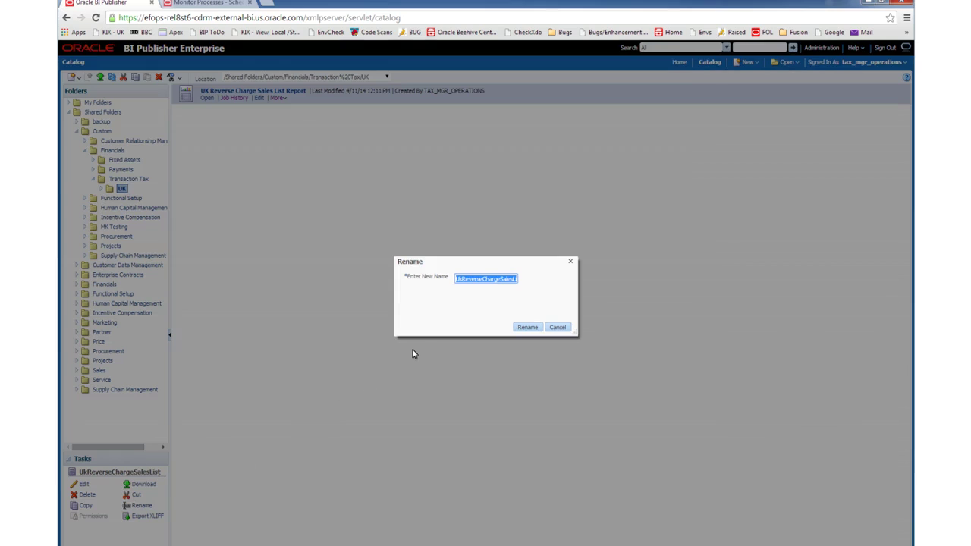
key(Home)
text(Custom)
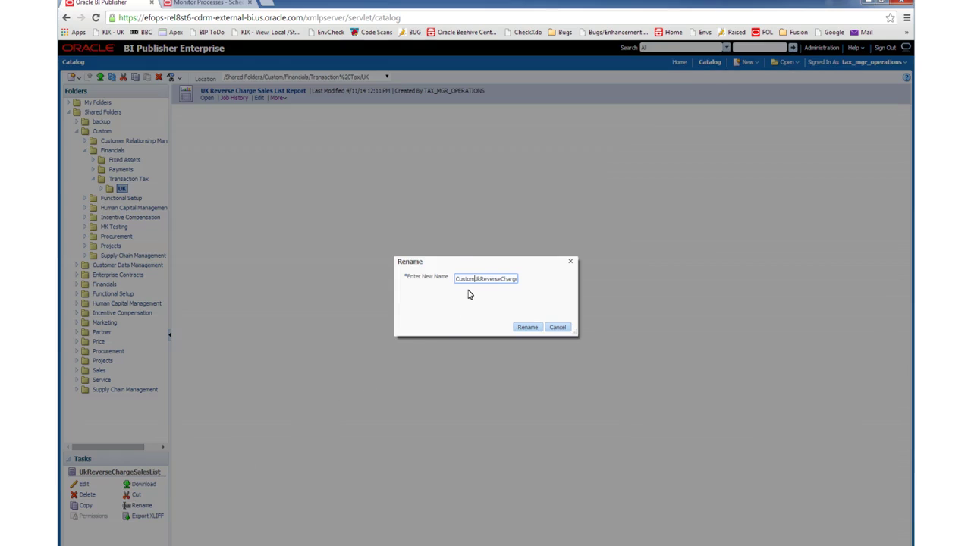
click(525, 329)
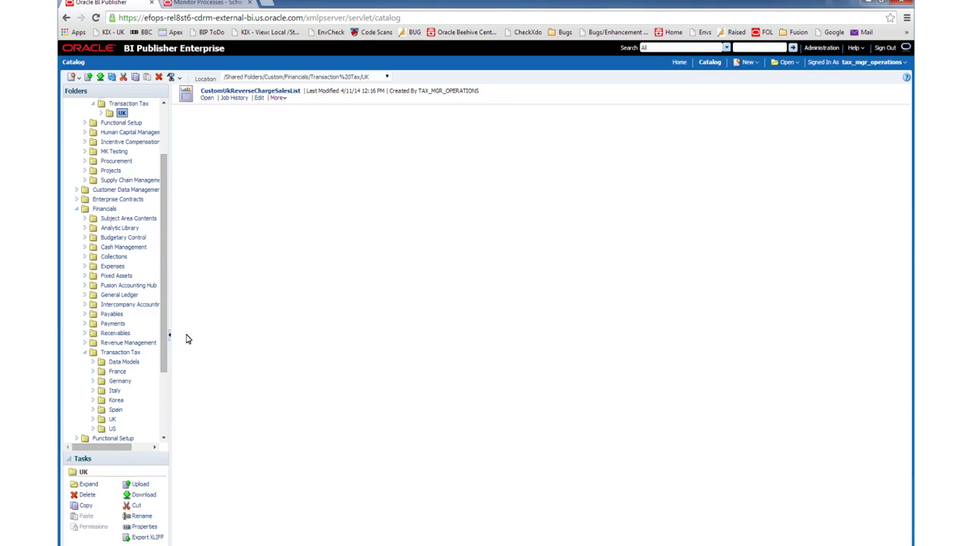
Open the original UK Reverse Charge Sales List Report from Financials/Transaction Tax/UK in the report editor to examine its layouts.
click(117, 373)
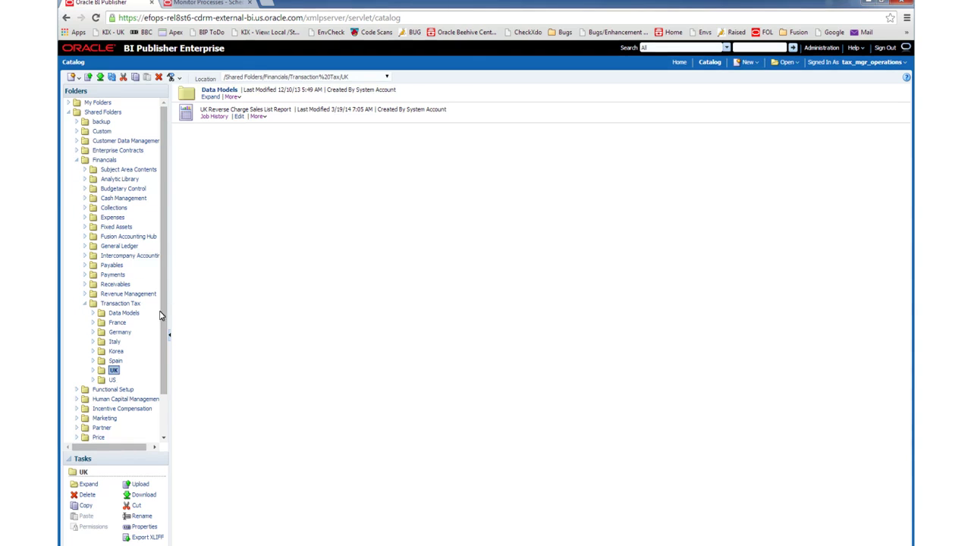
click(239, 116)
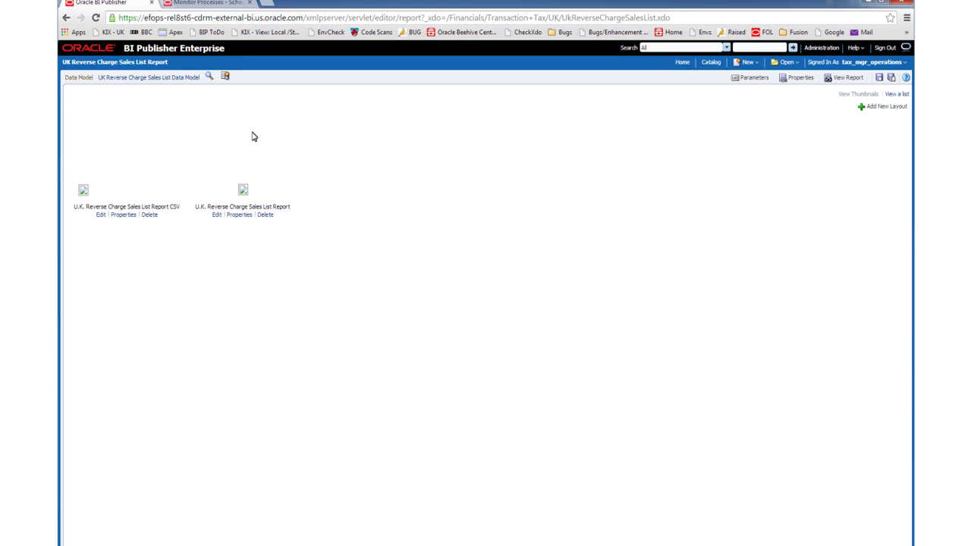
Switch to Scheduled Processes, start a new Reverse Charge Sales Listing Report for UK job and open its advanced output document settings.
key(ctrl+Tab)
click(173, 211)
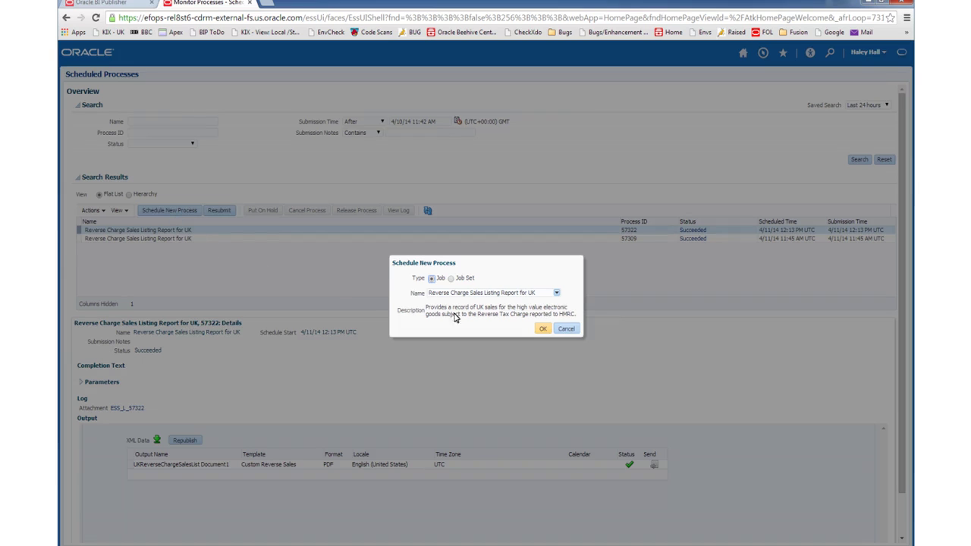
click(533, 331)
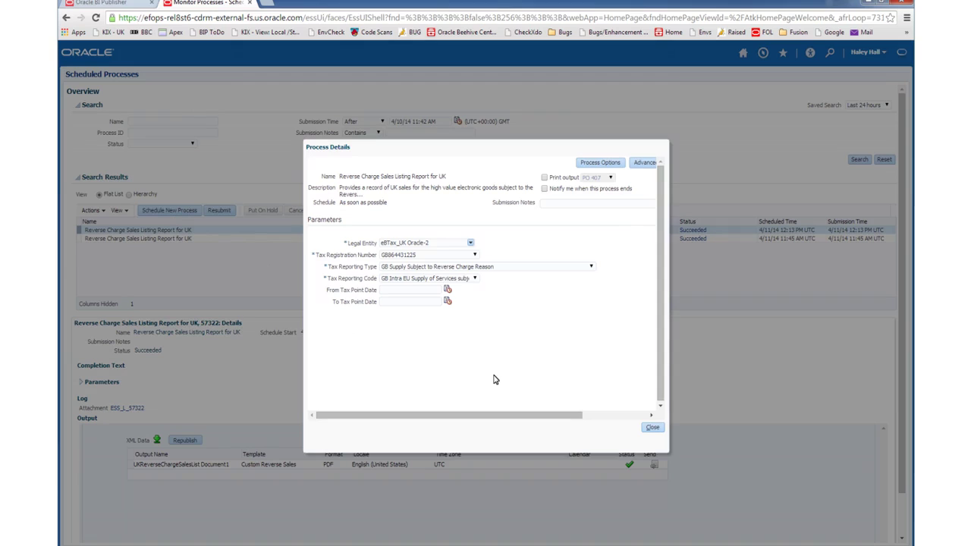
click(643, 166)
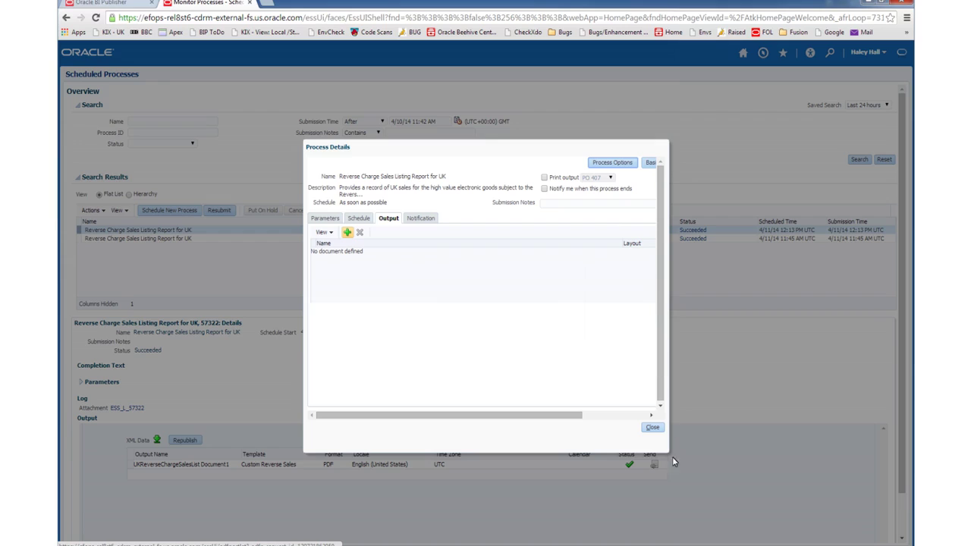